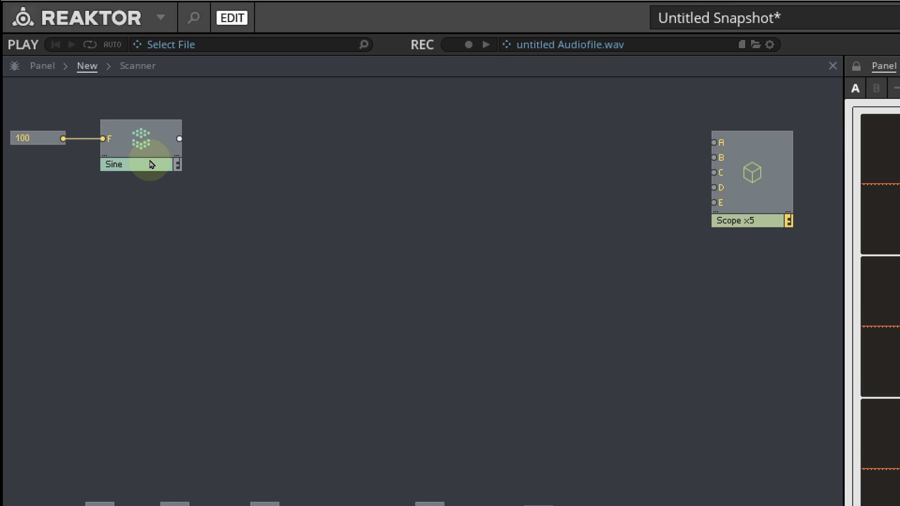
Wire the Sine output to Scope input A, and through a -x inverter to input C.
drag(179, 139, 714, 144)
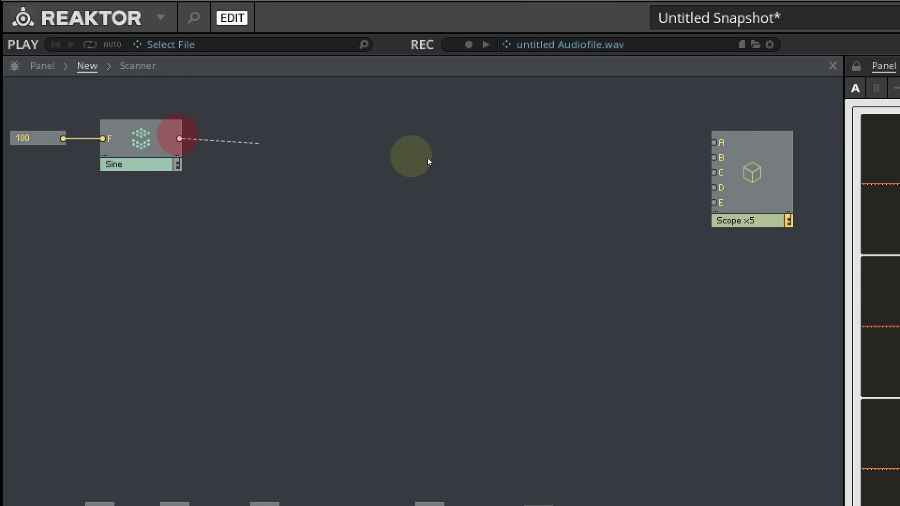
drag(356, 94, 357, 93)
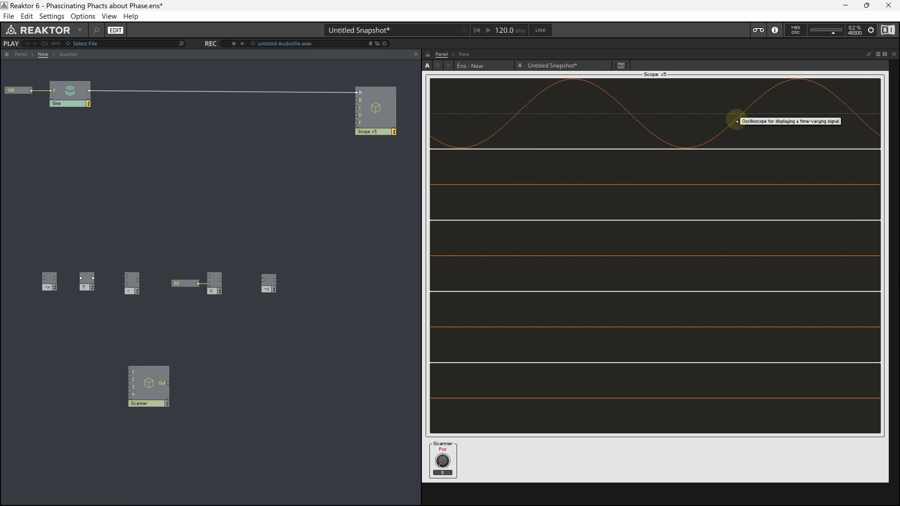
drag(48, 286, 128, 200)
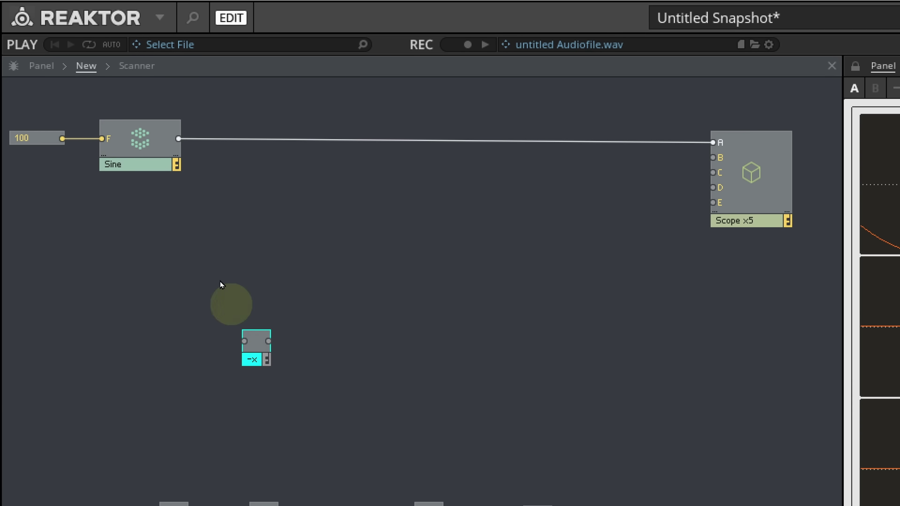
drag(178, 138, 718, 171)
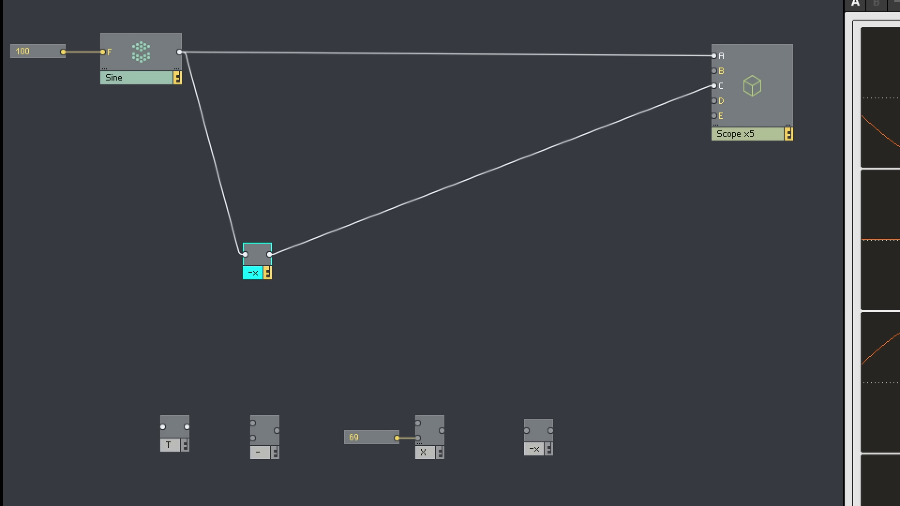
Place the T unit delay beside the Sine module and connect the Sine output into it.
click(174, 434)
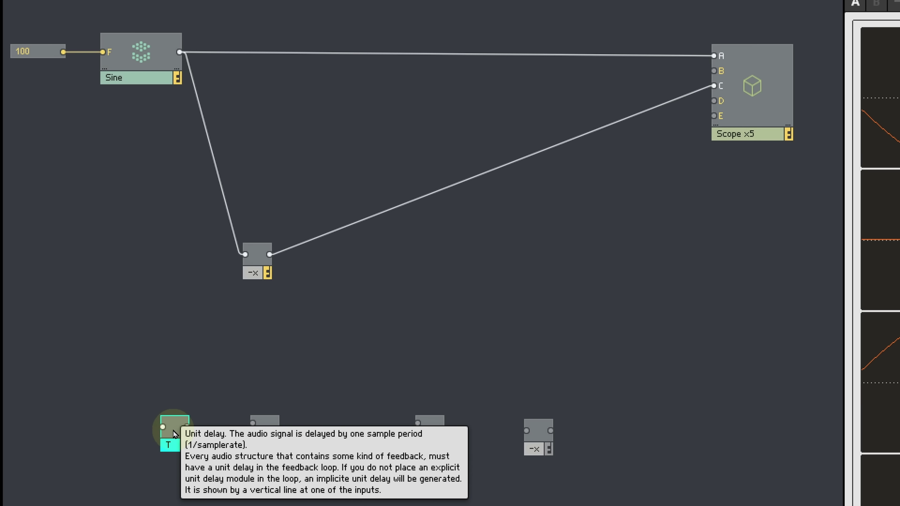
drag(174, 435, 294, 120)
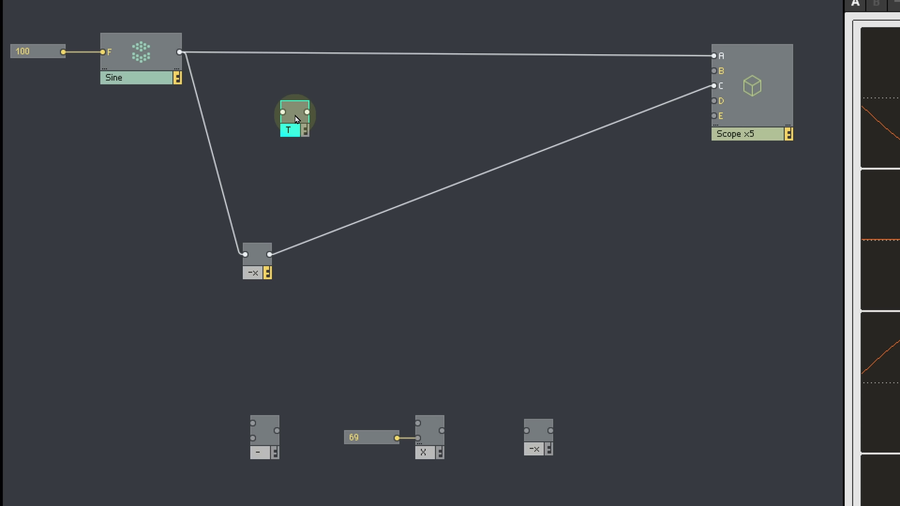
drag(179, 52, 283, 112)
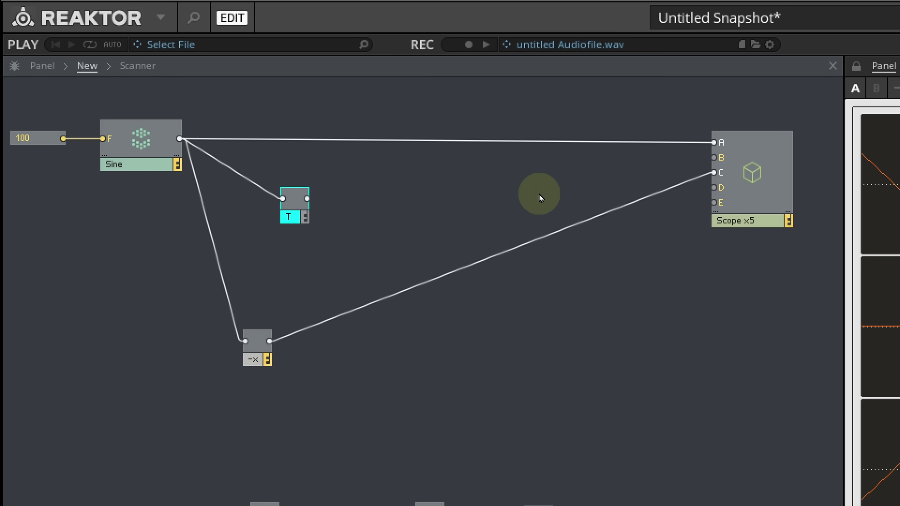
Wire the Sine to the subtraction module's top input and the T output to its bottom input.
drag(292, 210, 295, 237)
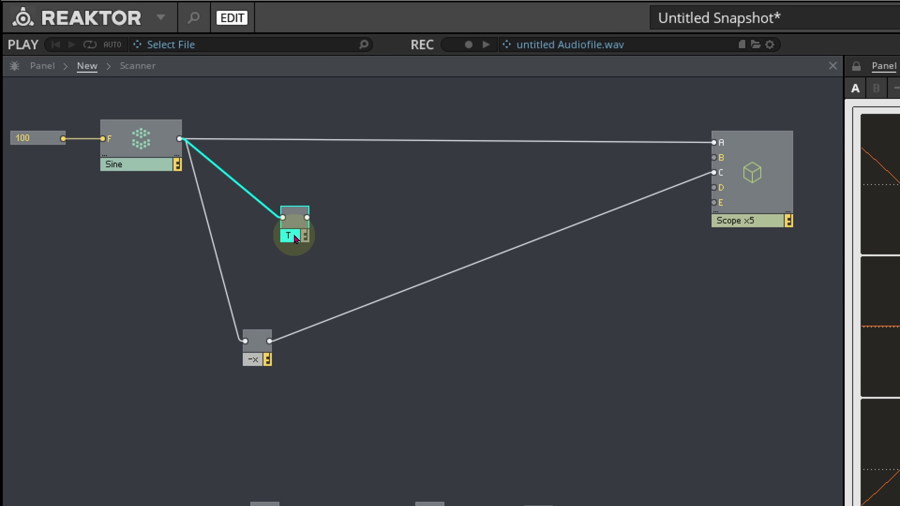
mouse_move(294, 237)
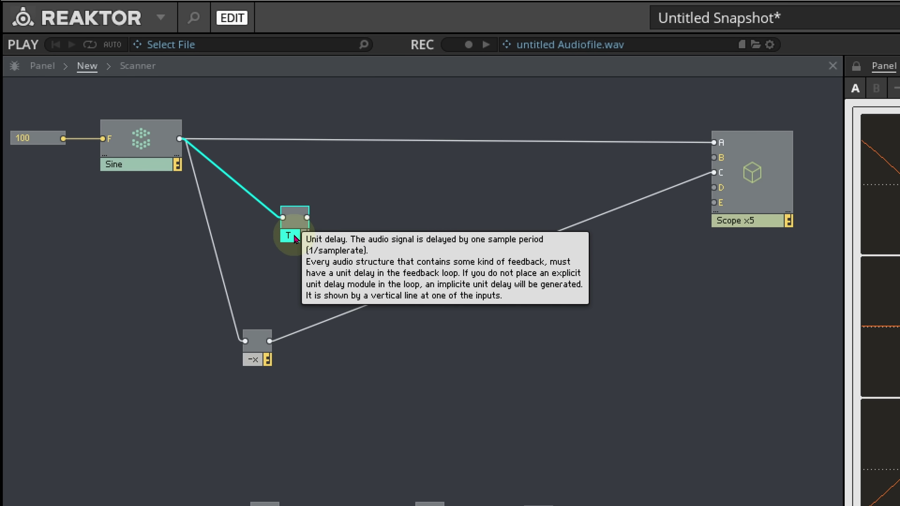
drag(262, 503, 357, 319)
drag(360, 202, 360, 193)
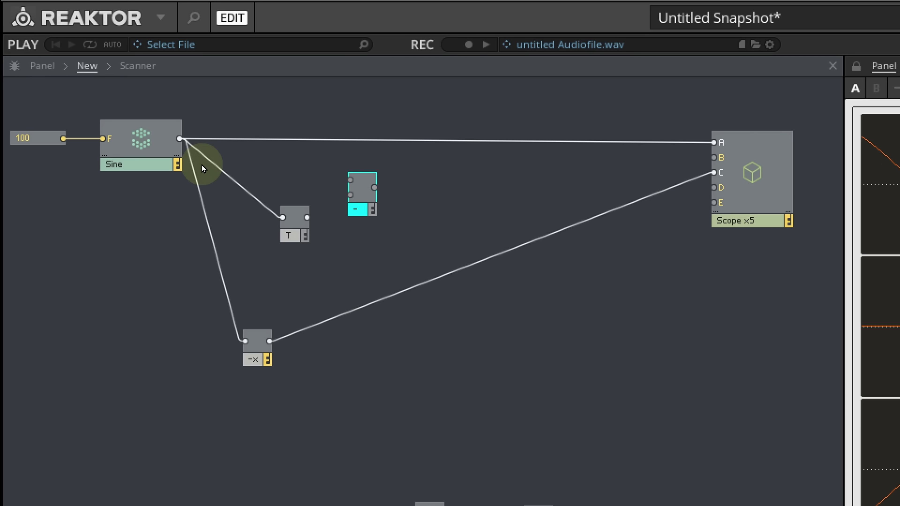
drag(179, 138, 350, 179)
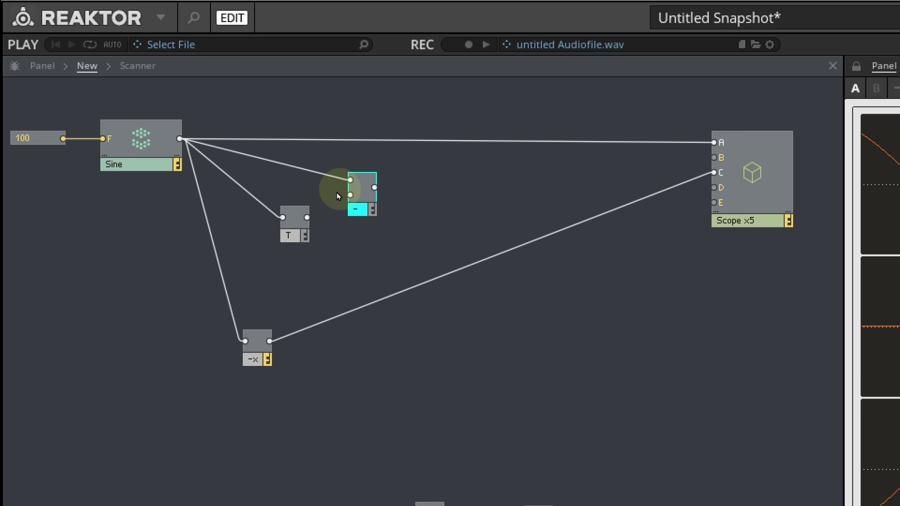
drag(307, 216, 305, 219)
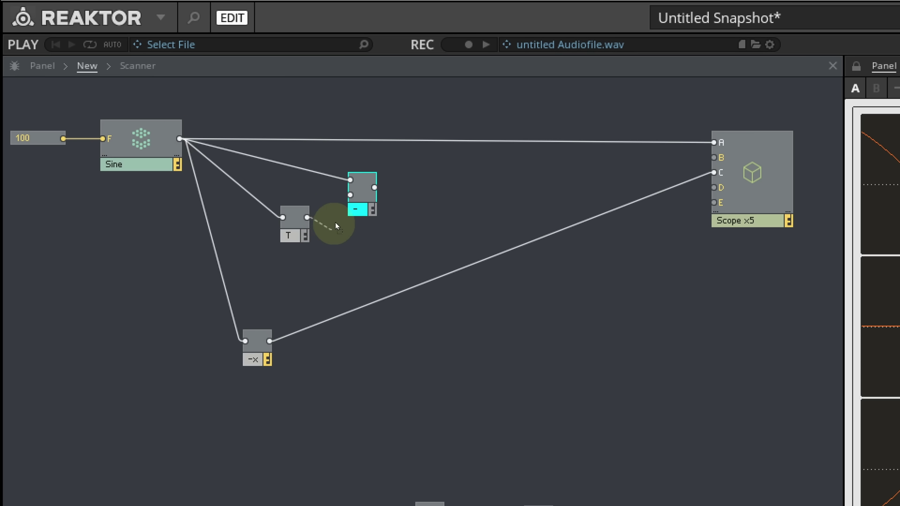
drag(350, 190, 352, 195)
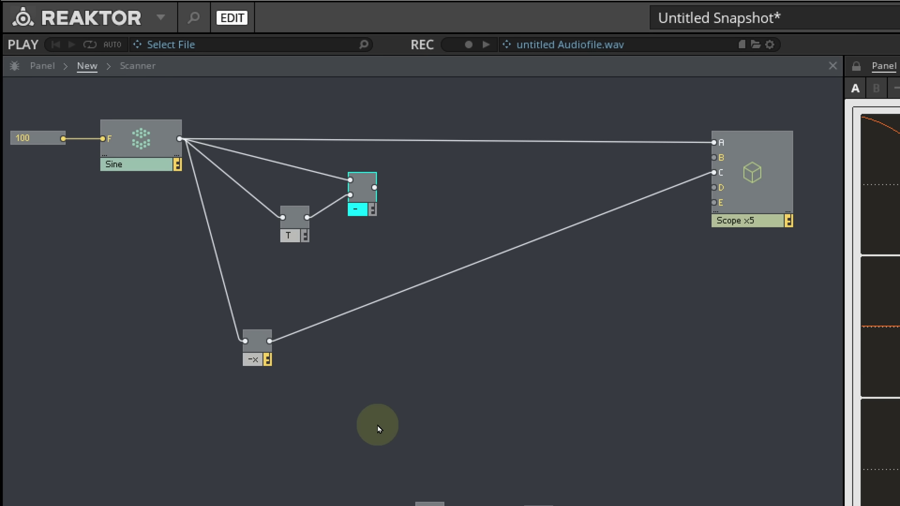
Bring up the X multiplier with constant 69, feed it the difference, and send its output to Scope B.
drag(318, 467, 442, 234)
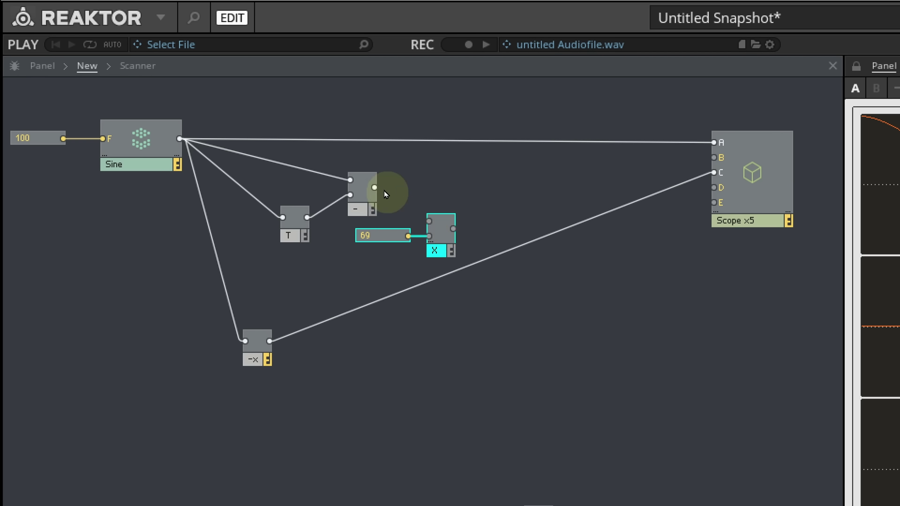
drag(374, 187, 722, 157)
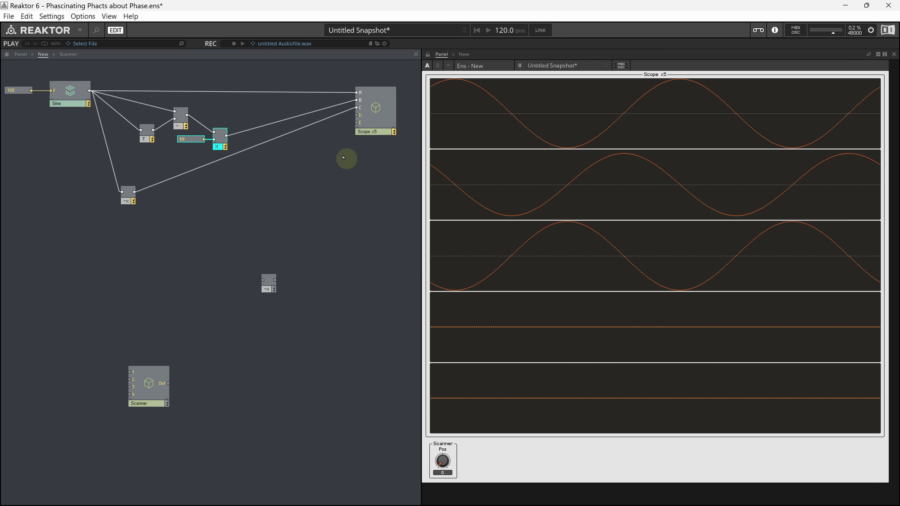
Route the multiplier output through the second -x inverter toward Scope input D.
drag(224, 137, 265, 281)
click(269, 288)
drag(276, 207, 361, 117)
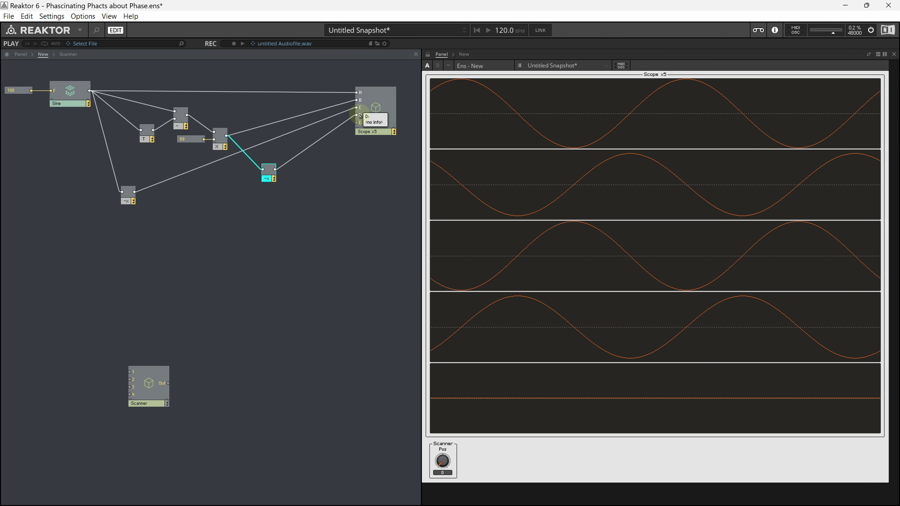
Feed the sine, scaled difference and inverted sine into Scanner inputs 1–3, output to Scope E.
drag(141, 387, 284, 227)
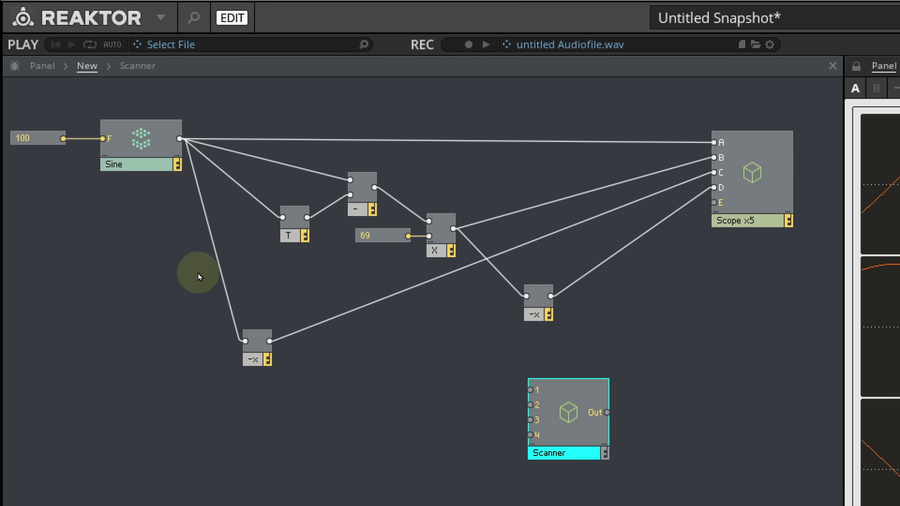
drag(179, 138, 540, 390)
drag(453, 229, 530, 404)
click(271, 340)
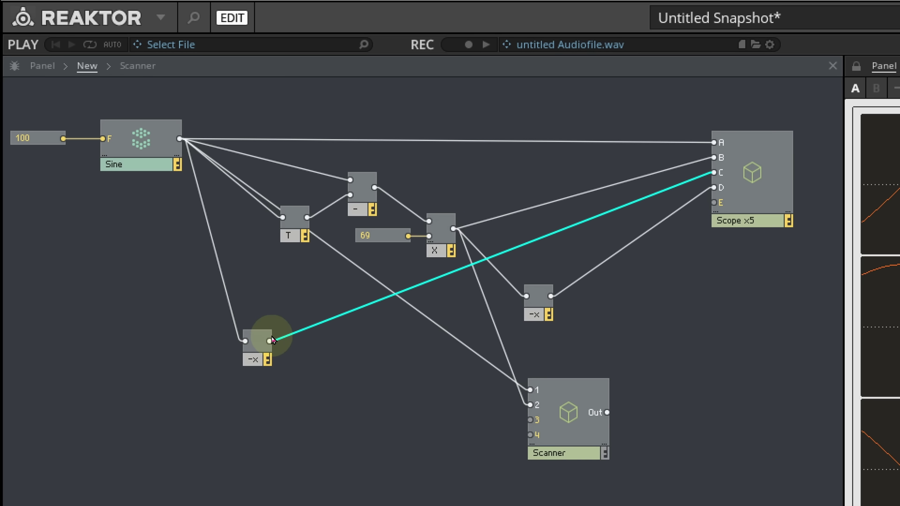
drag(270, 341, 535, 434)
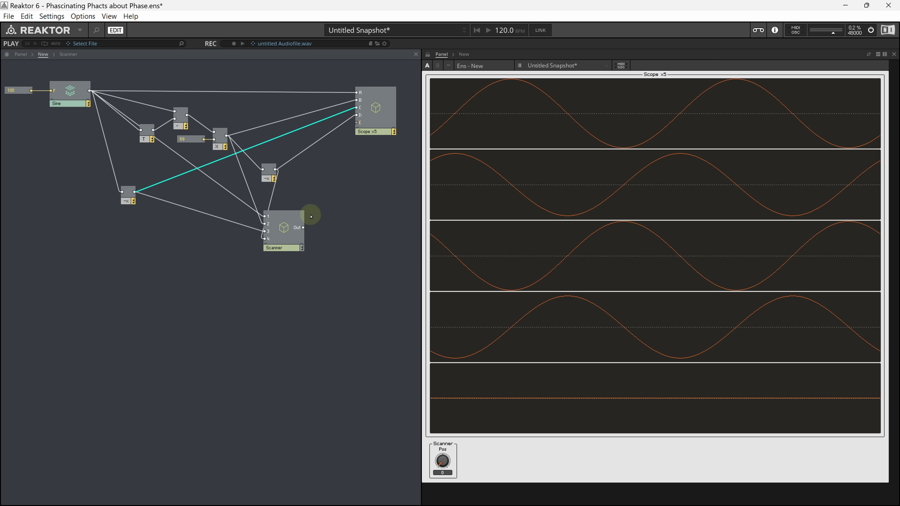
drag(355, 186, 358, 123)
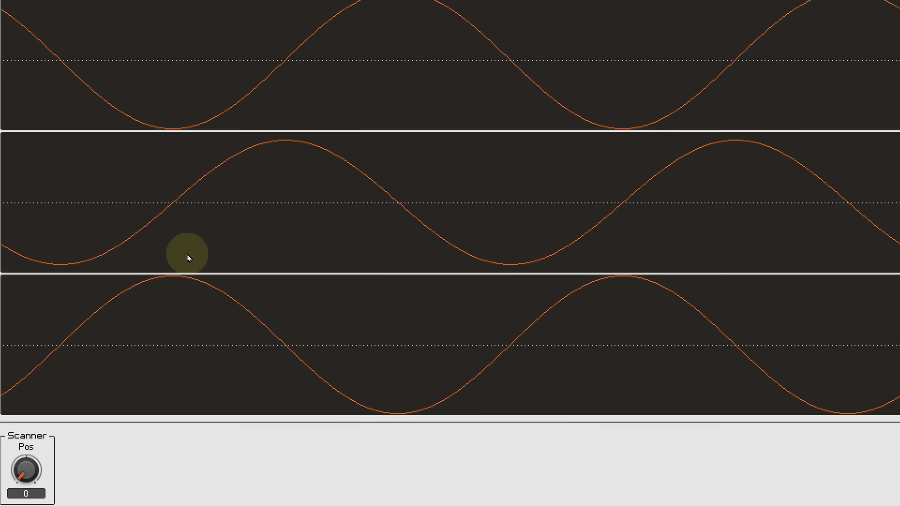
Turn the Scanner Pos knob up from 0 to about 1.6.
scroll(27, 463, up, 3)
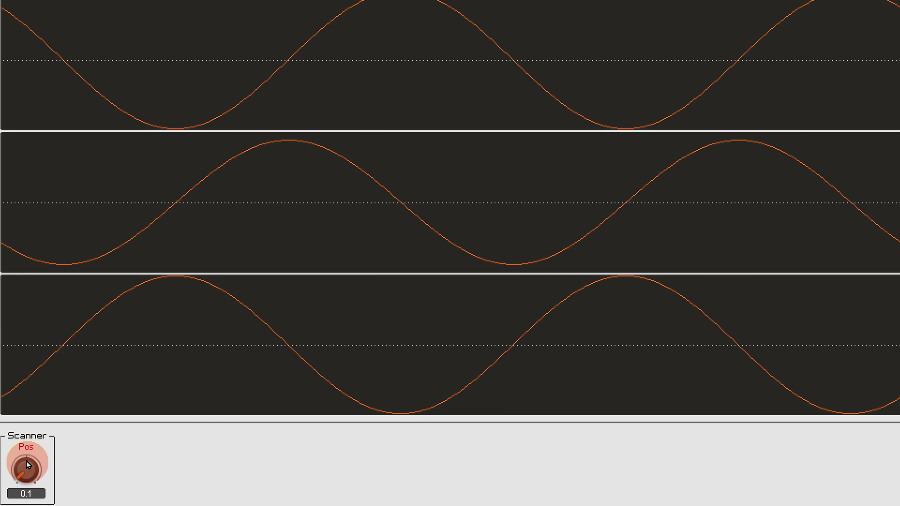
scroll(26, 453, up, 3)
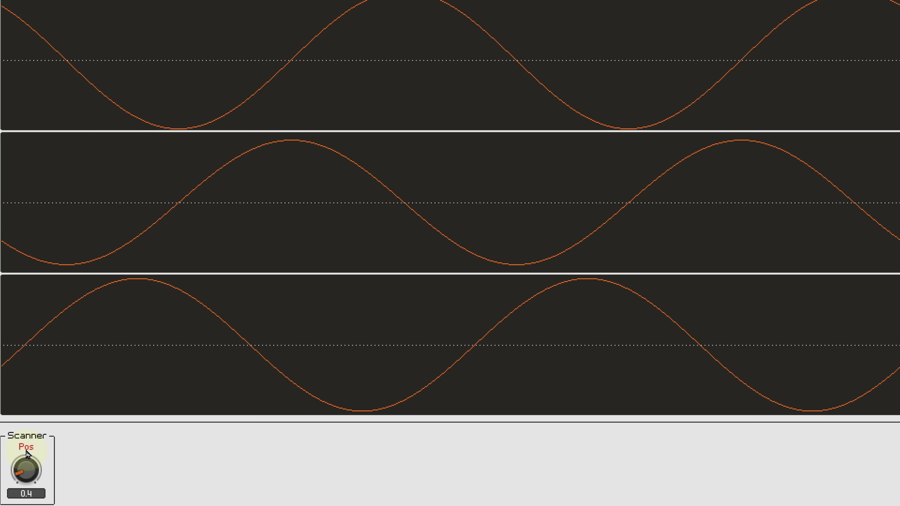
scroll(28, 449, up, 3)
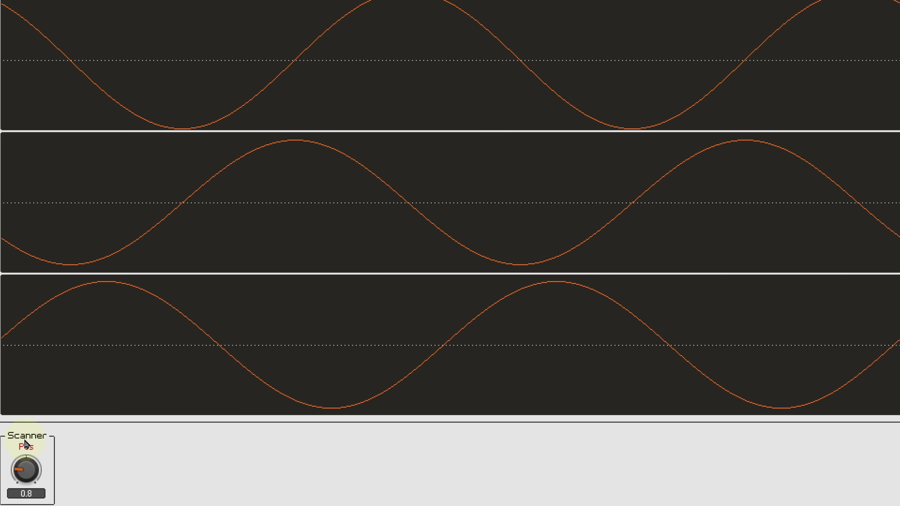
scroll(26, 439, up, 1)
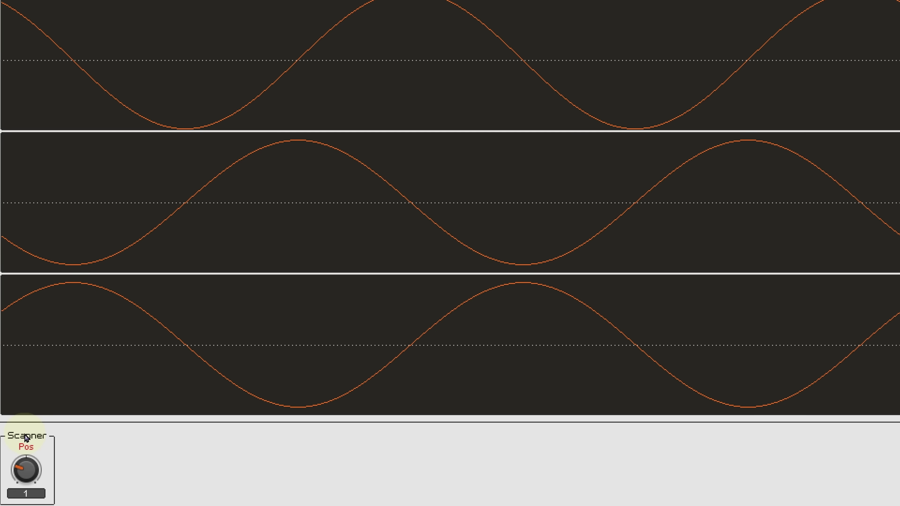
scroll(26, 440, up, 4)
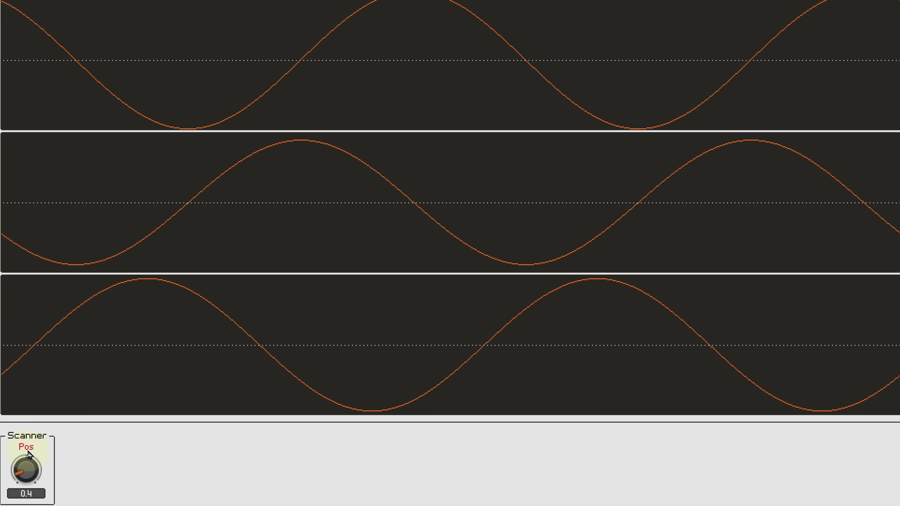
drag(28, 424, 33, 381)
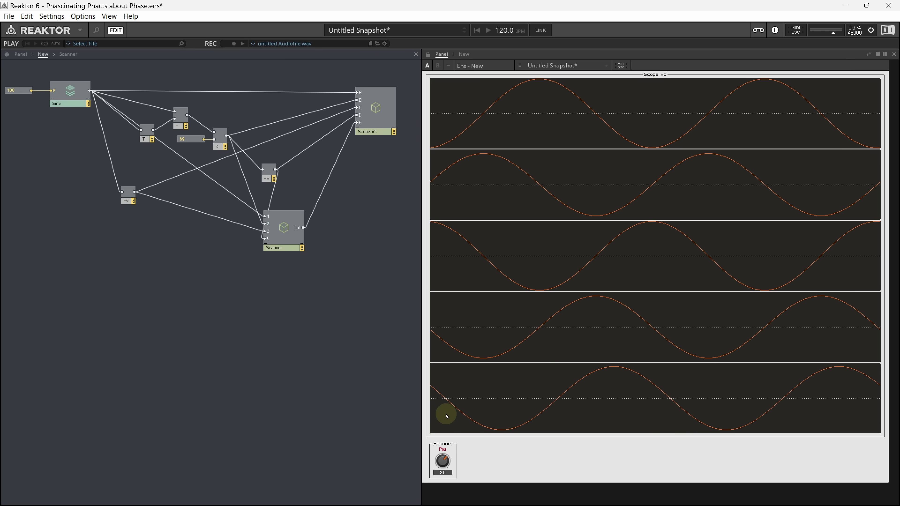
Sweep the Scanner Pos knob down and back up to 4, then select the T unit delay.
drag(447, 416, 446, 386)
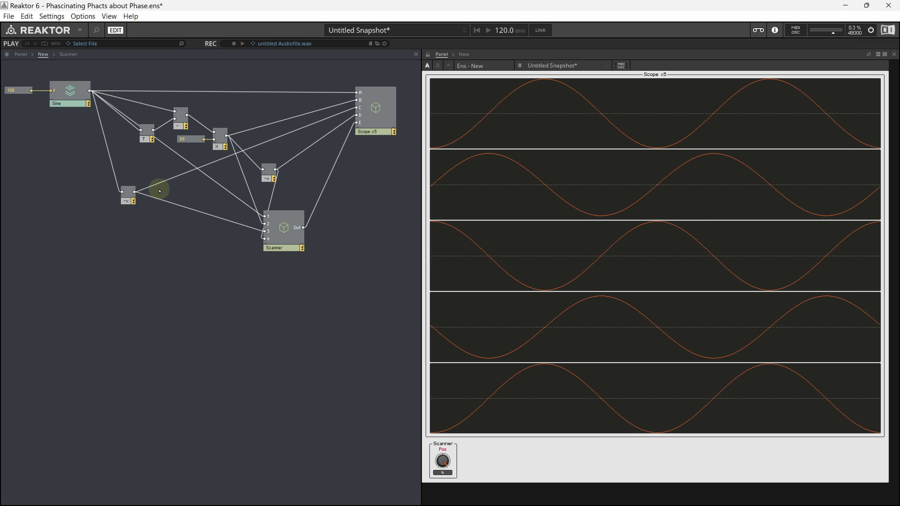
click(145, 138)
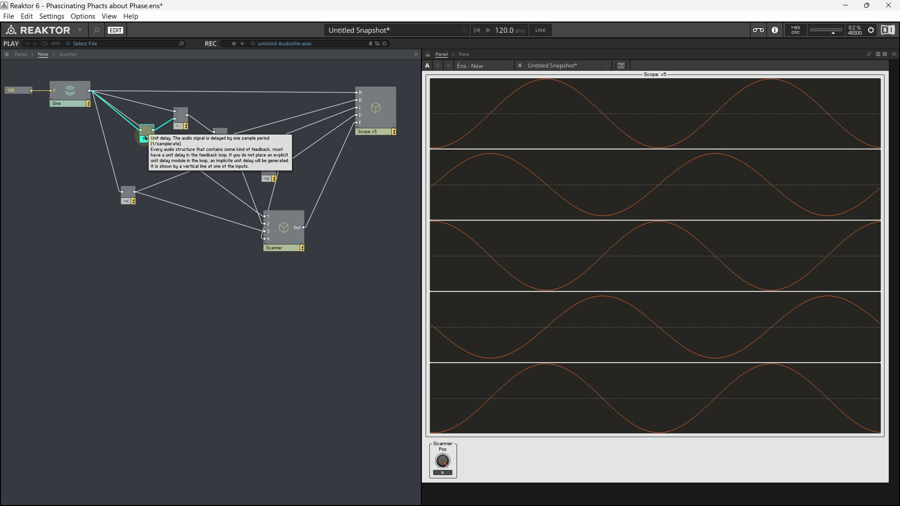